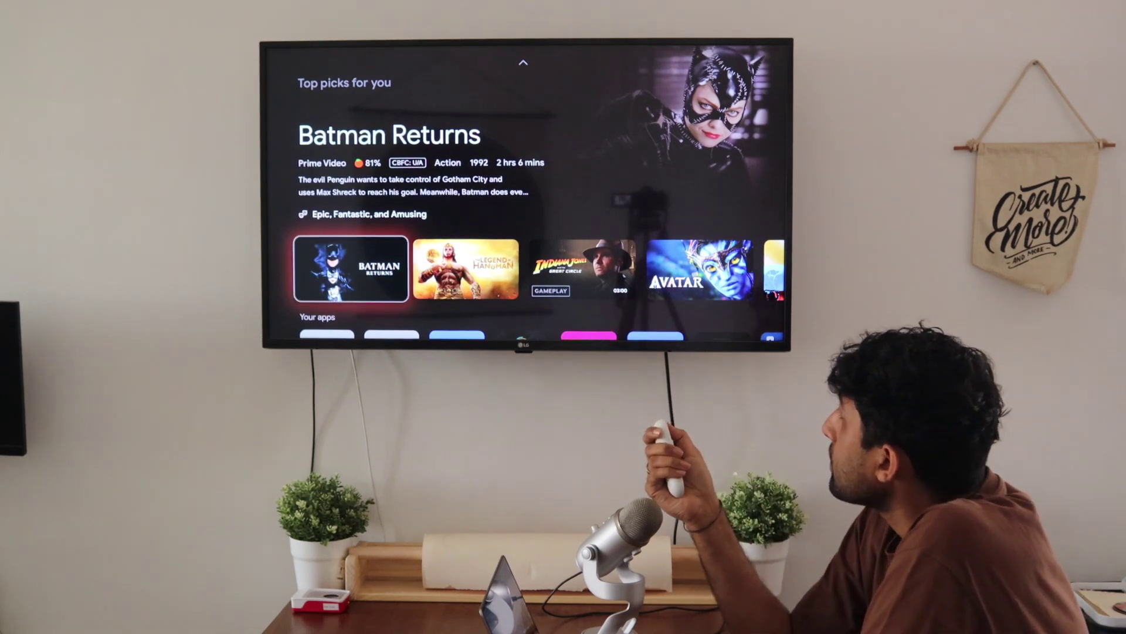
Move to the Google TV Apps tab and select 'Search for apps and games'
key(Up)
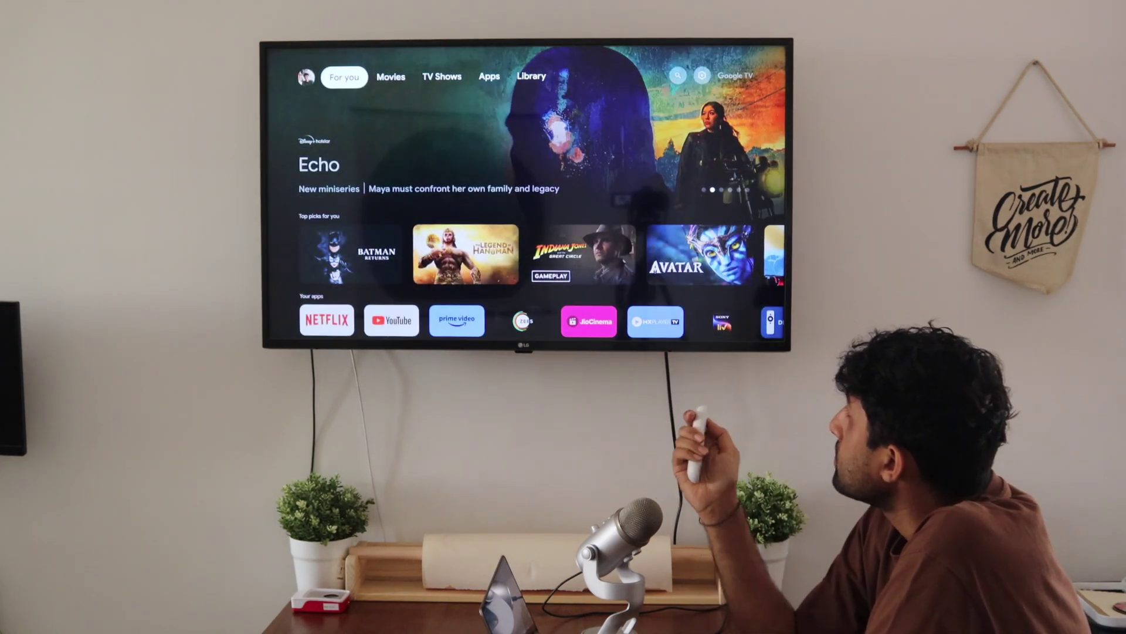
key(Right)
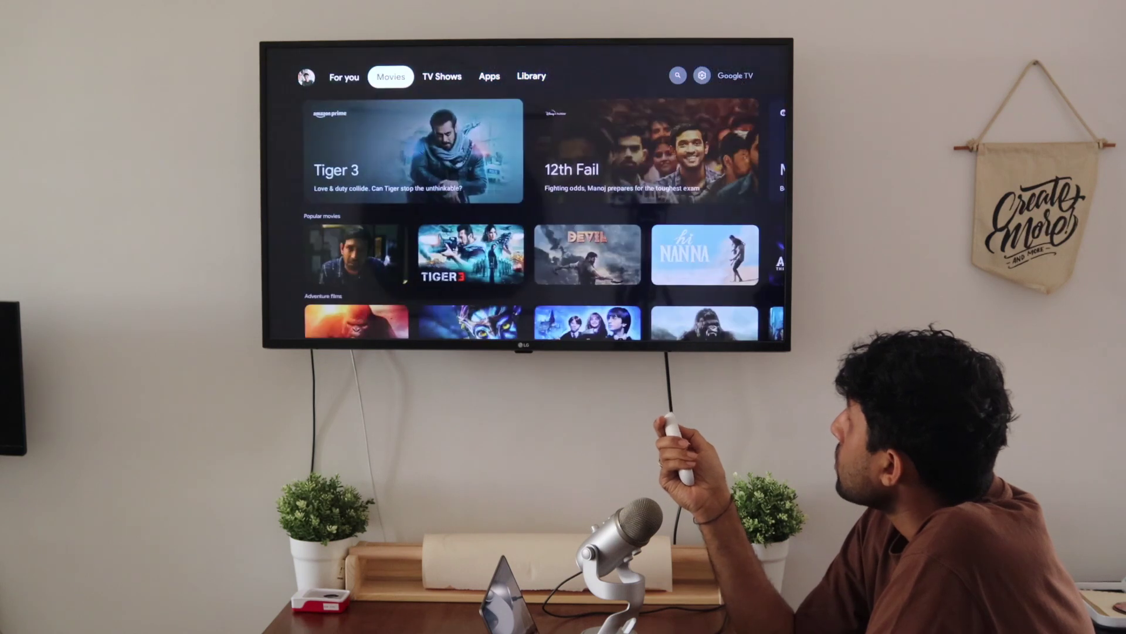
key(Right)
key(Right)
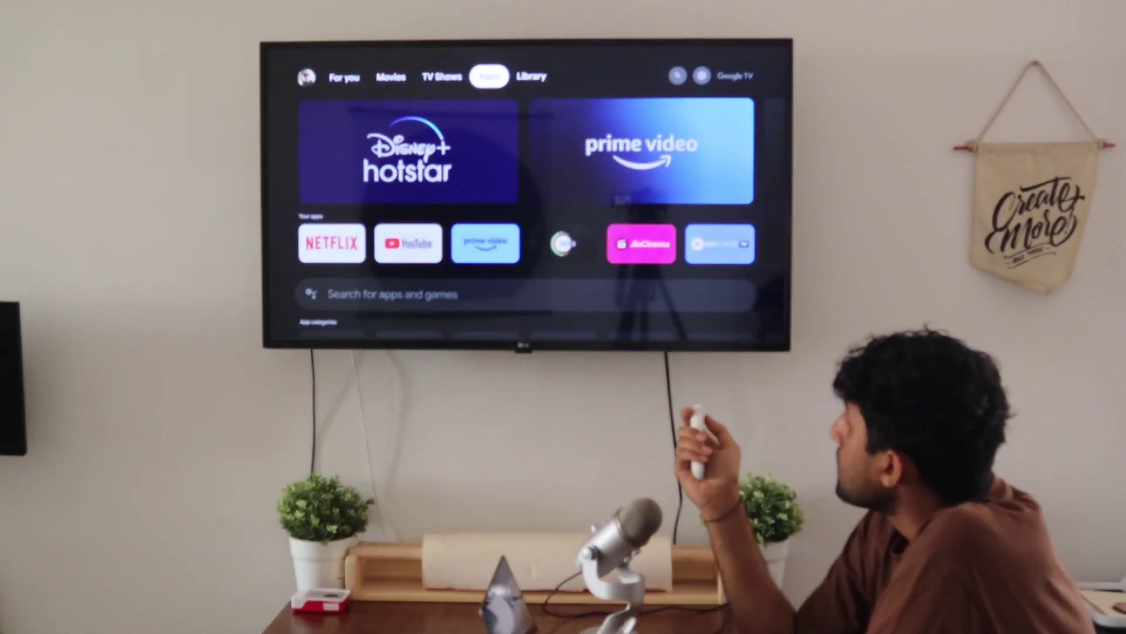
key(Down)
key(Down)
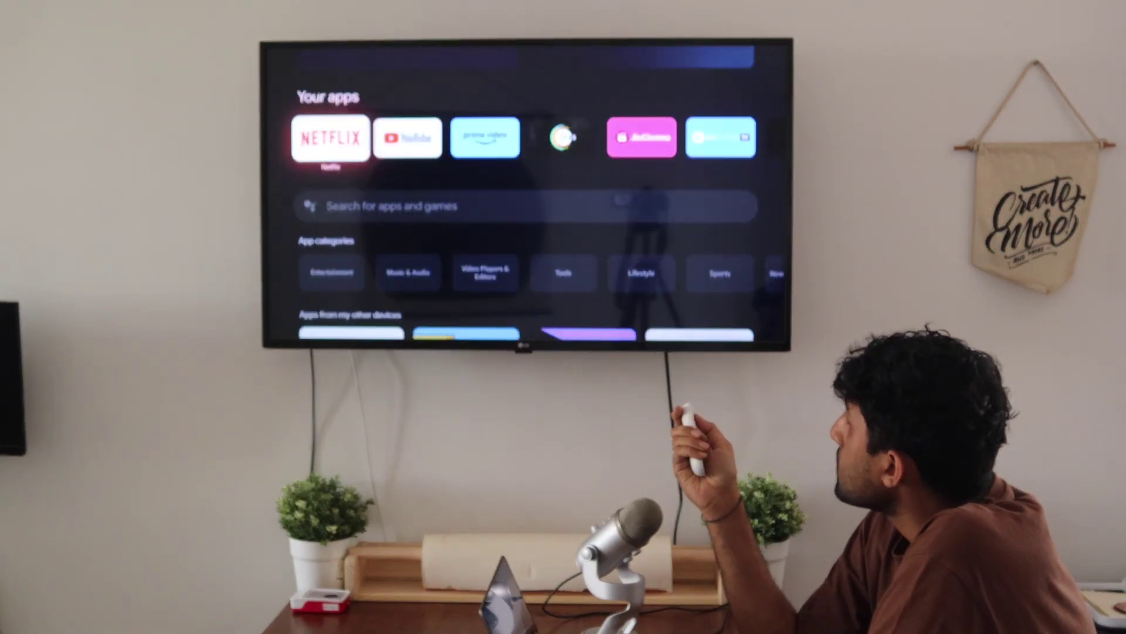
key(Down)
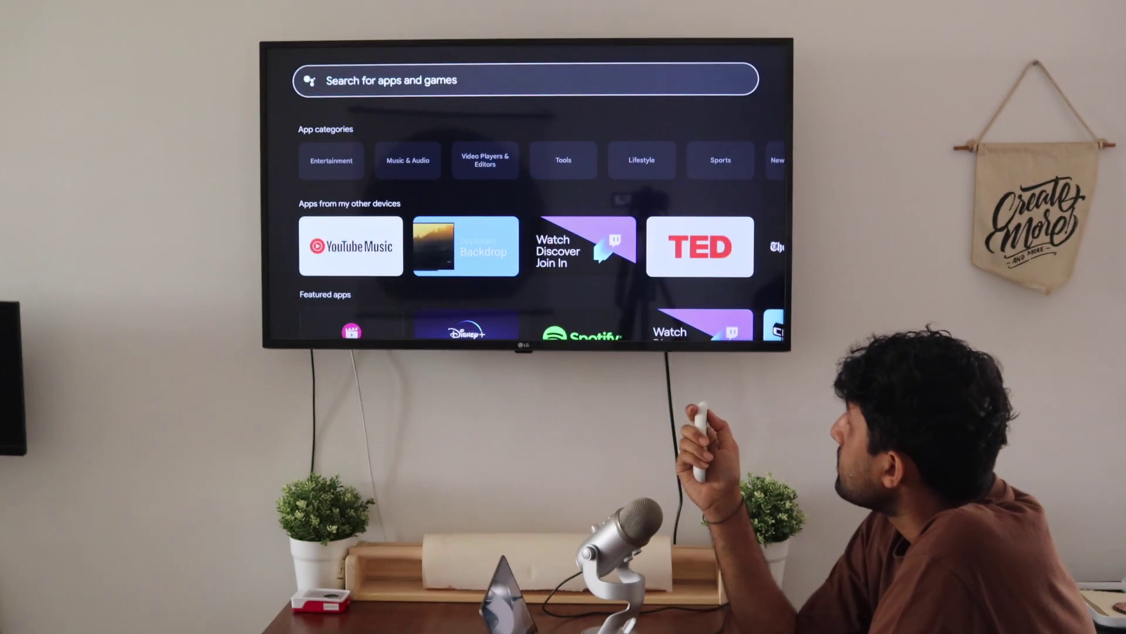
key(Return)
text(pla)
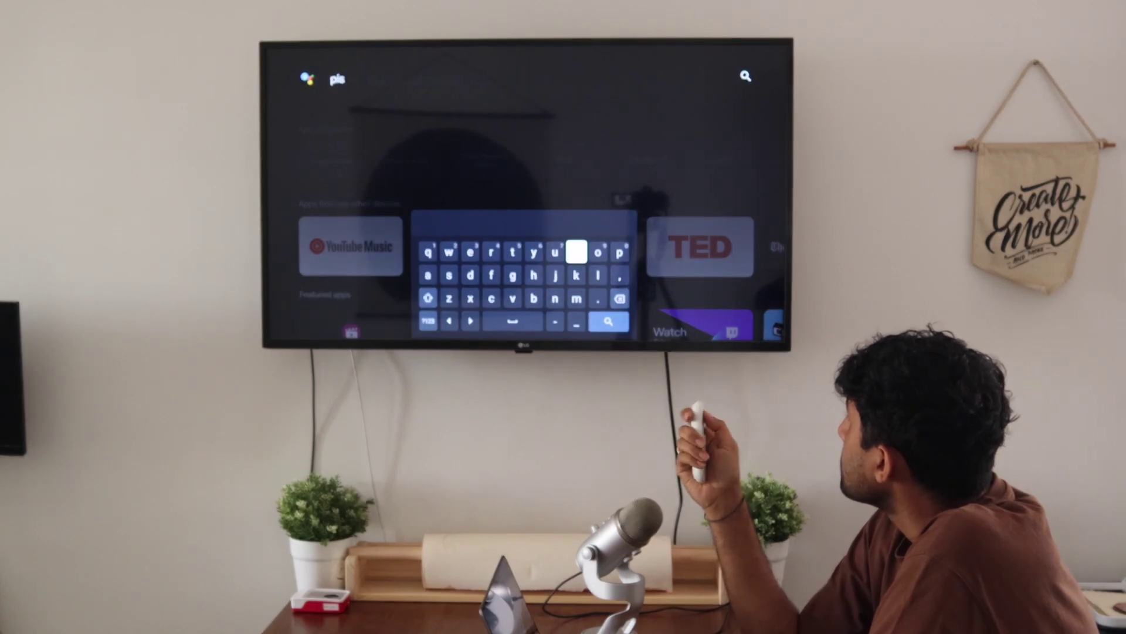
text(sign)
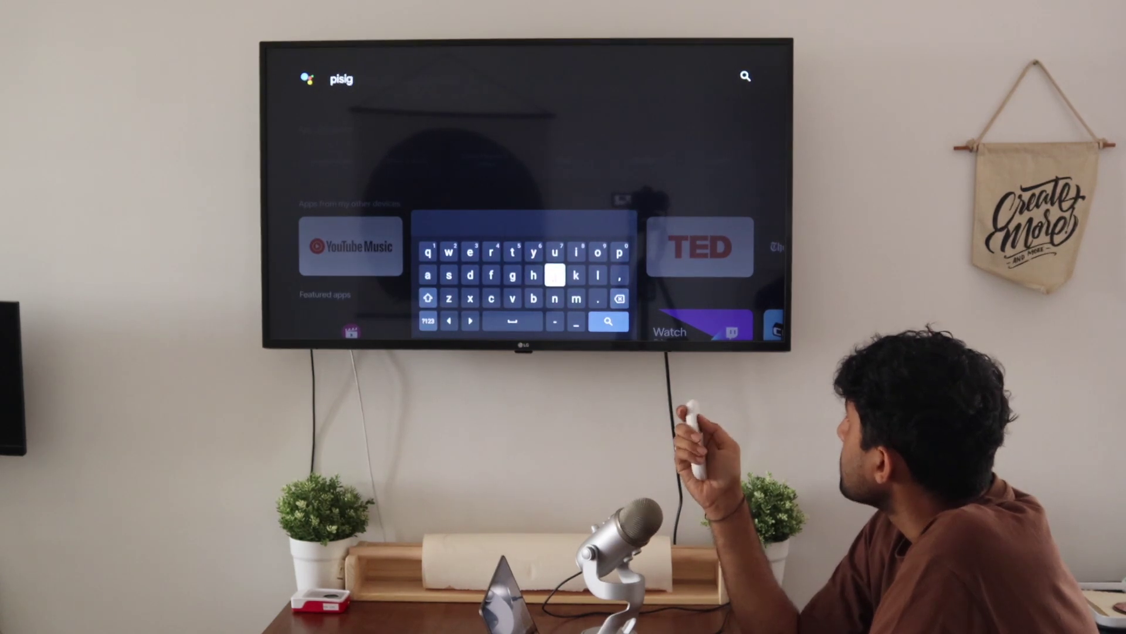
text(age)
Submit the 'pisignage' search from the on-screen keyboard to list signage apps
key(Right)
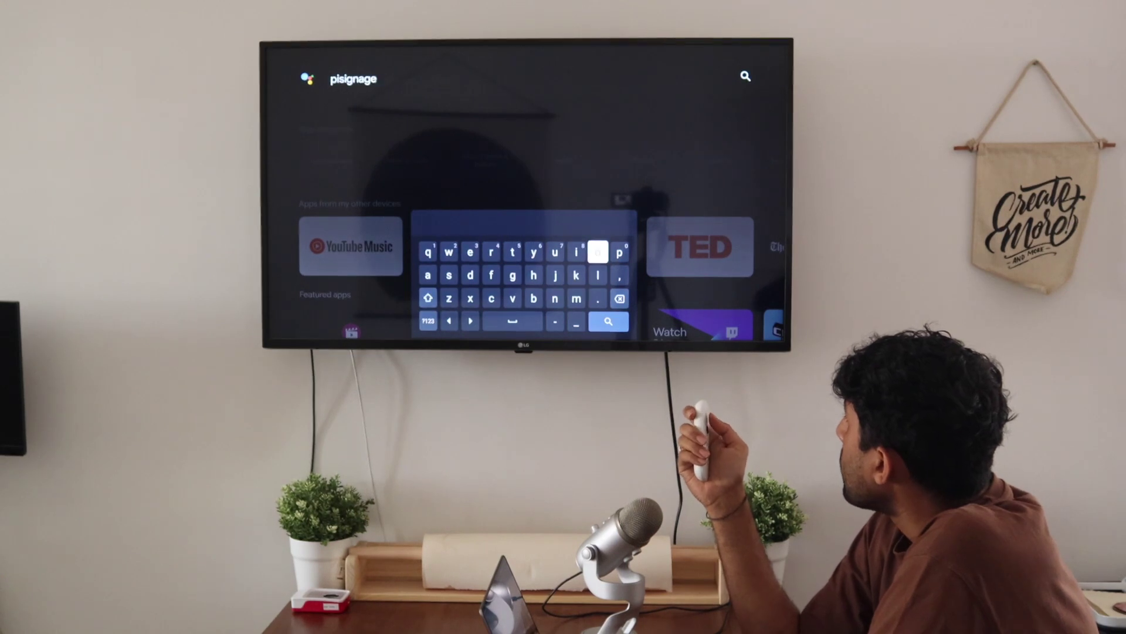
key(Down)
key(Down)
key(Return)
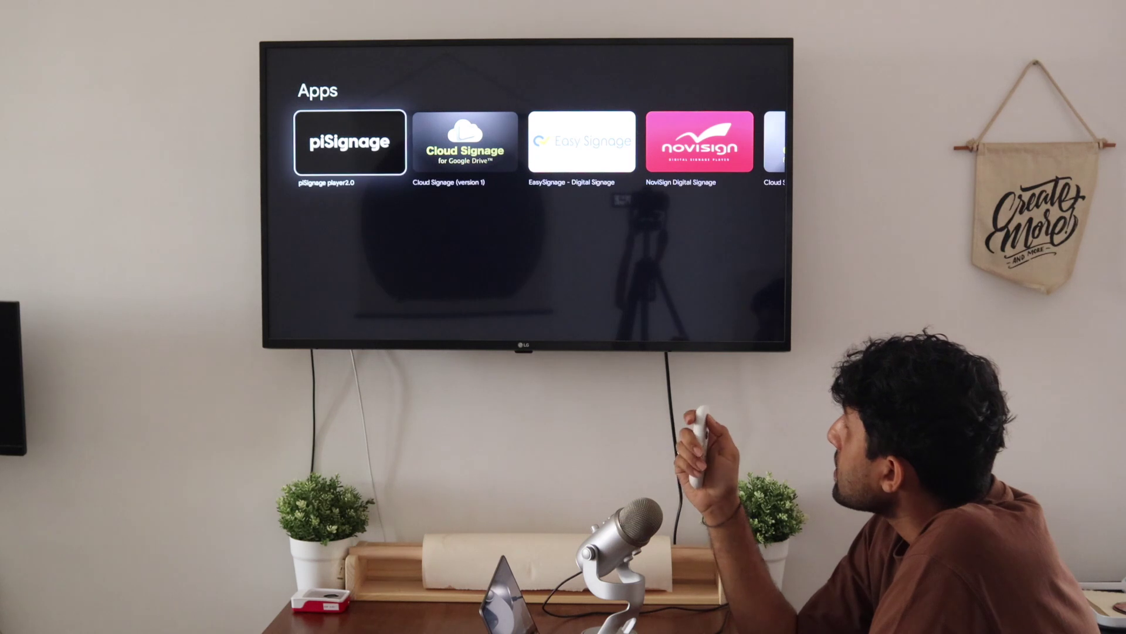
Open the piSignage player2.0 Play Store page and install the app
key(Return)
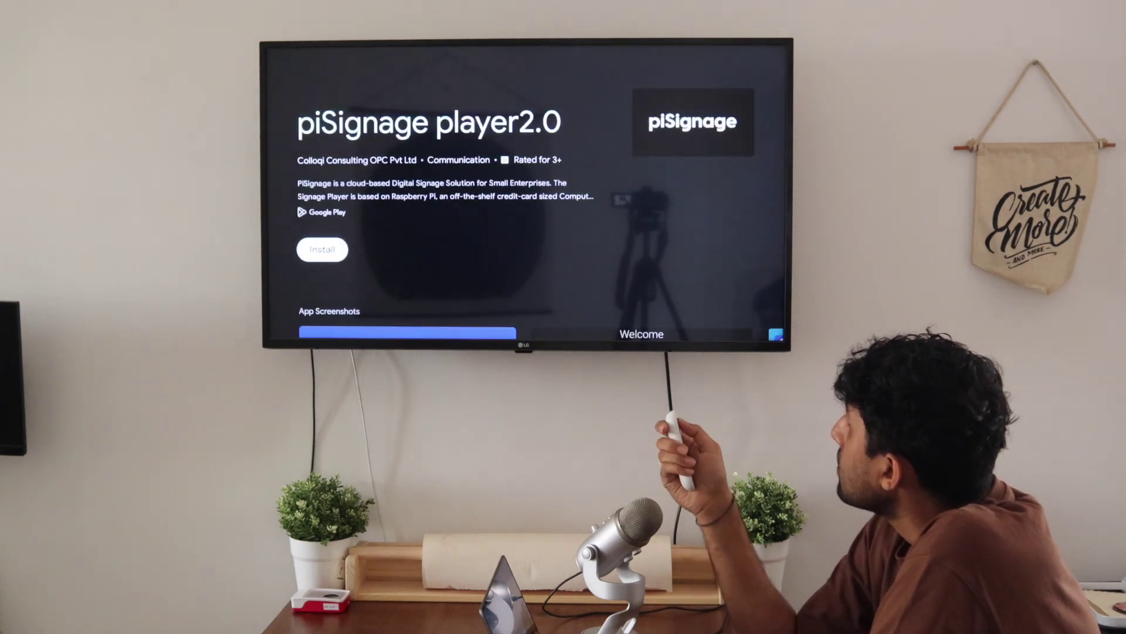
key(Return)
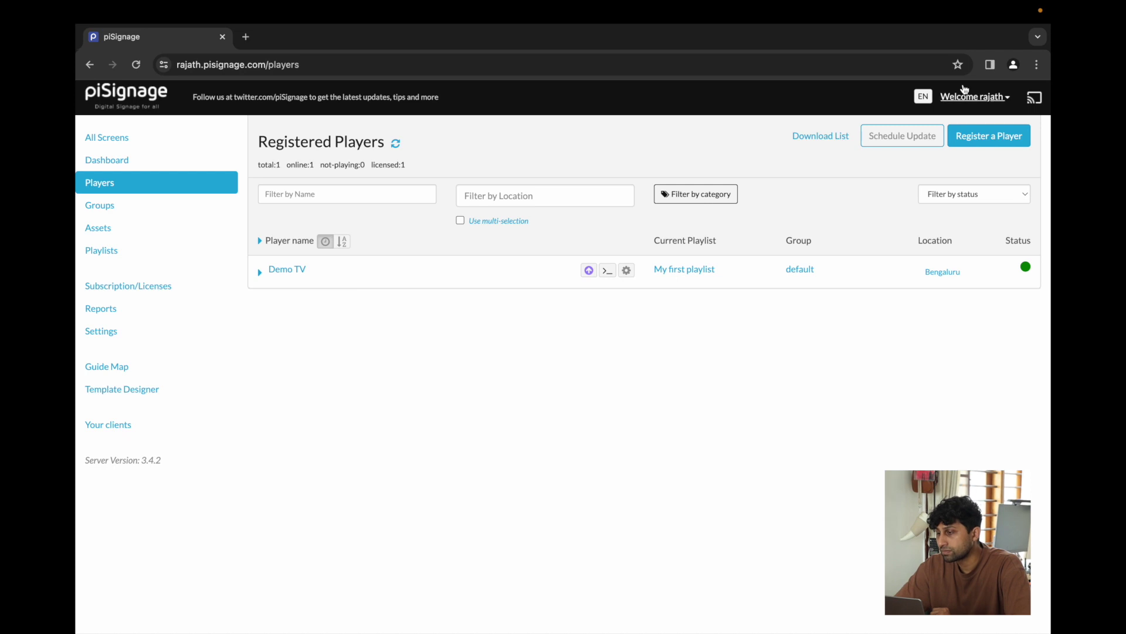
Start registering a new player from the piSignage Players page
click(990, 139)
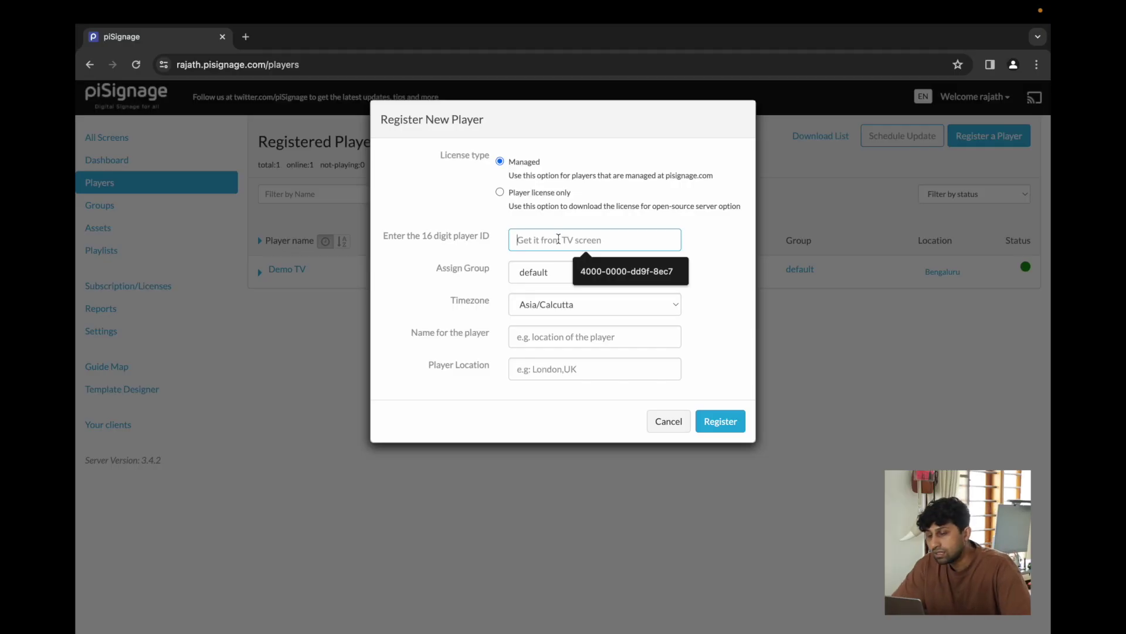
Register the pasted TV player ID as 'Android TV', located in Bengaluru
key(ctrl+v)
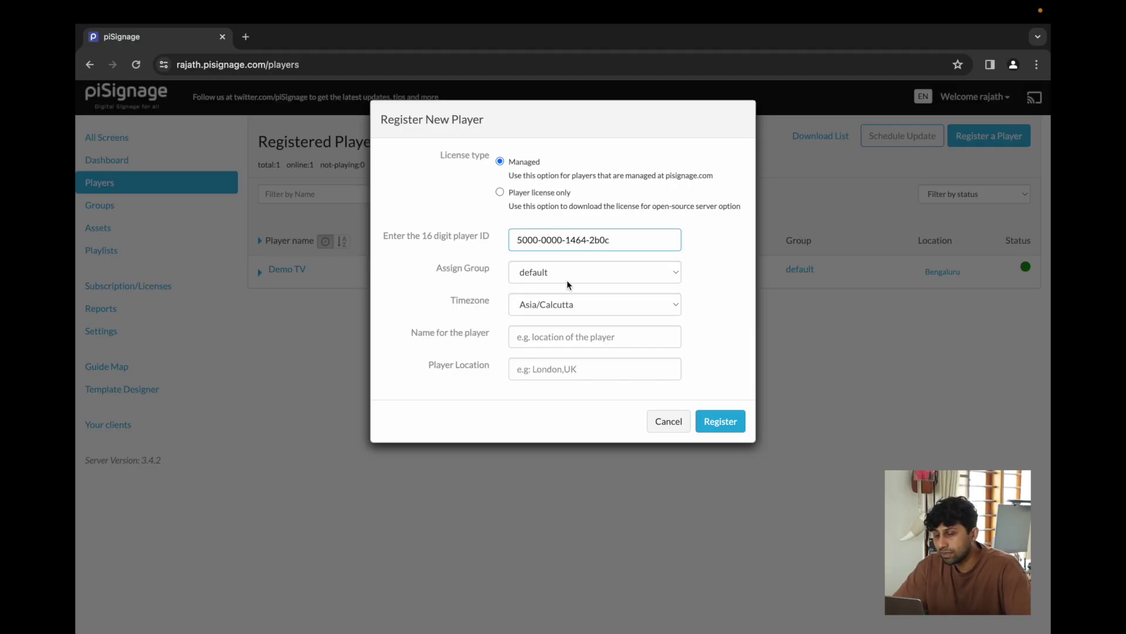
click(547, 336)
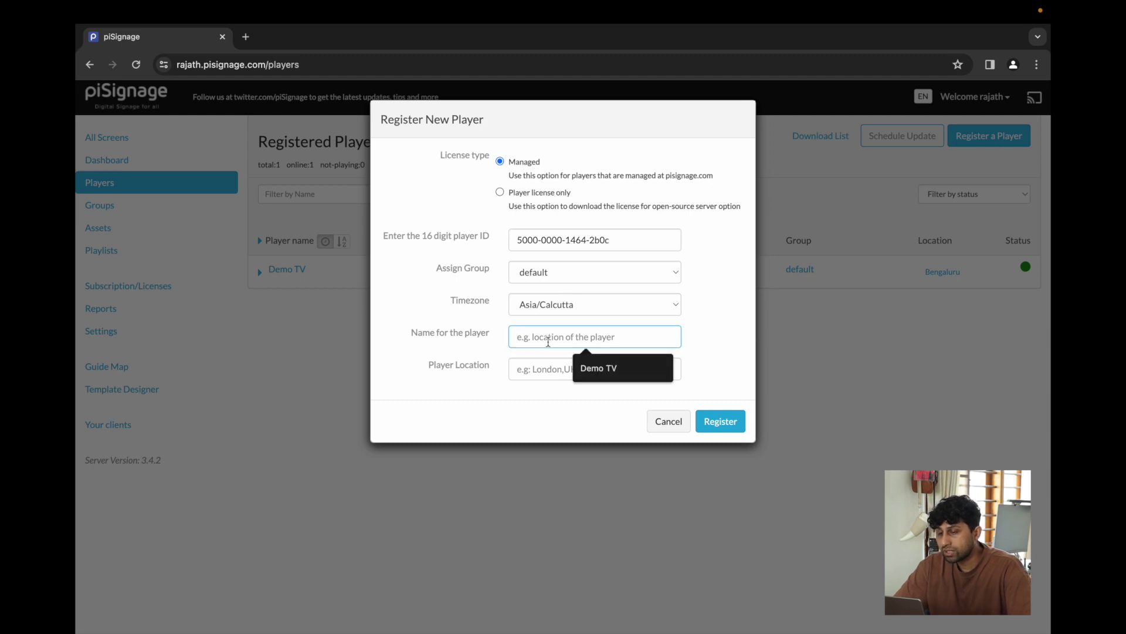
text(Android TV)
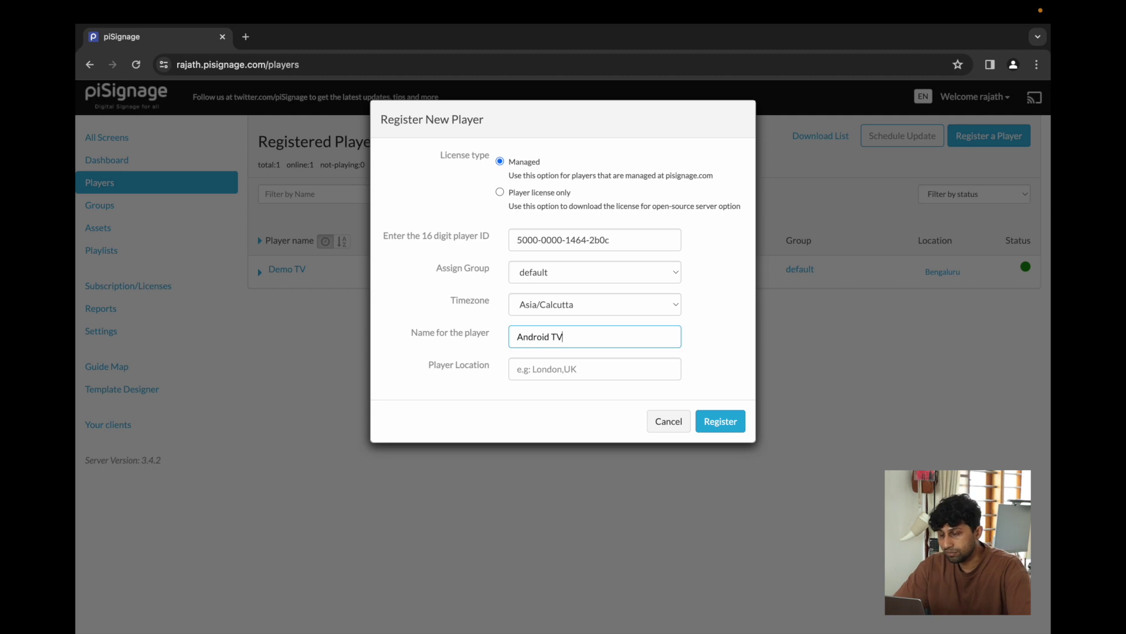
click(562, 369)
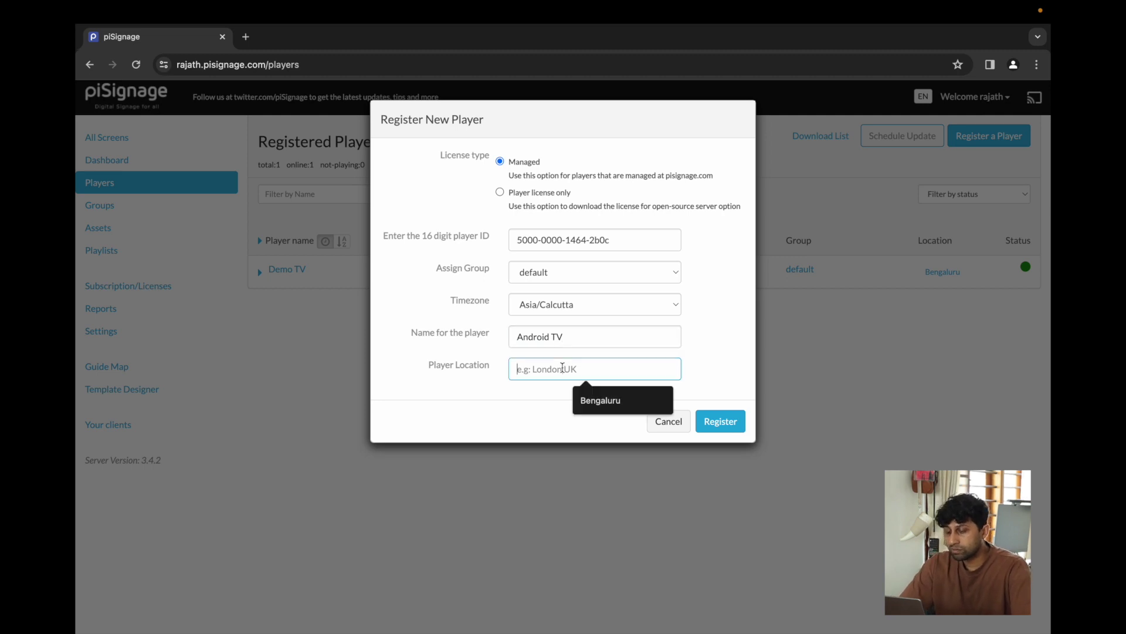
click(601, 400)
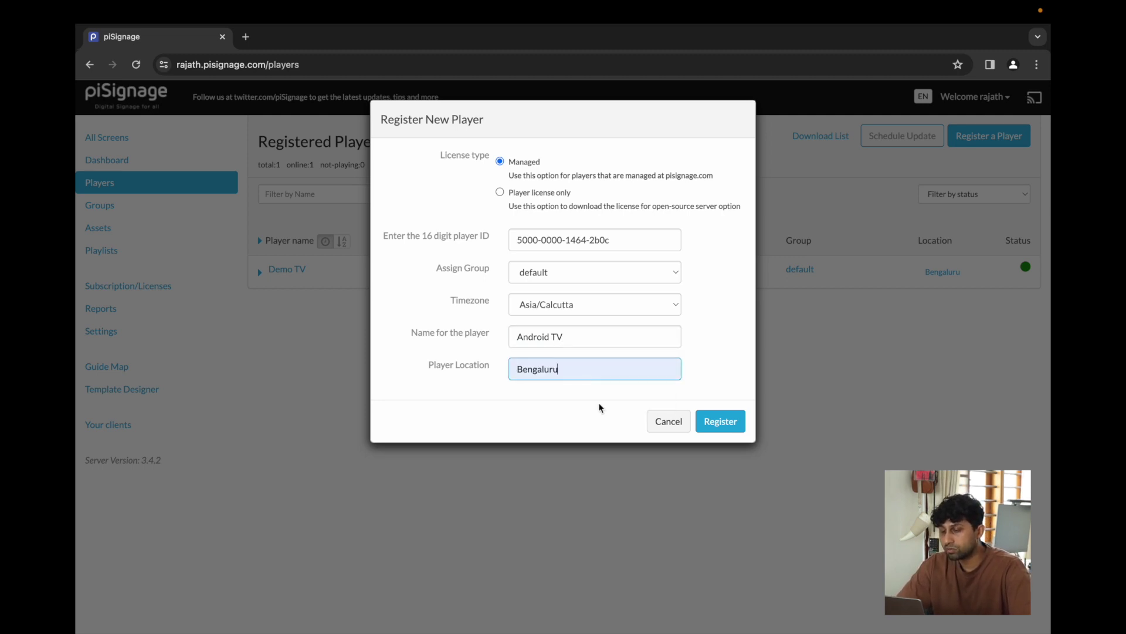
click(720, 421)
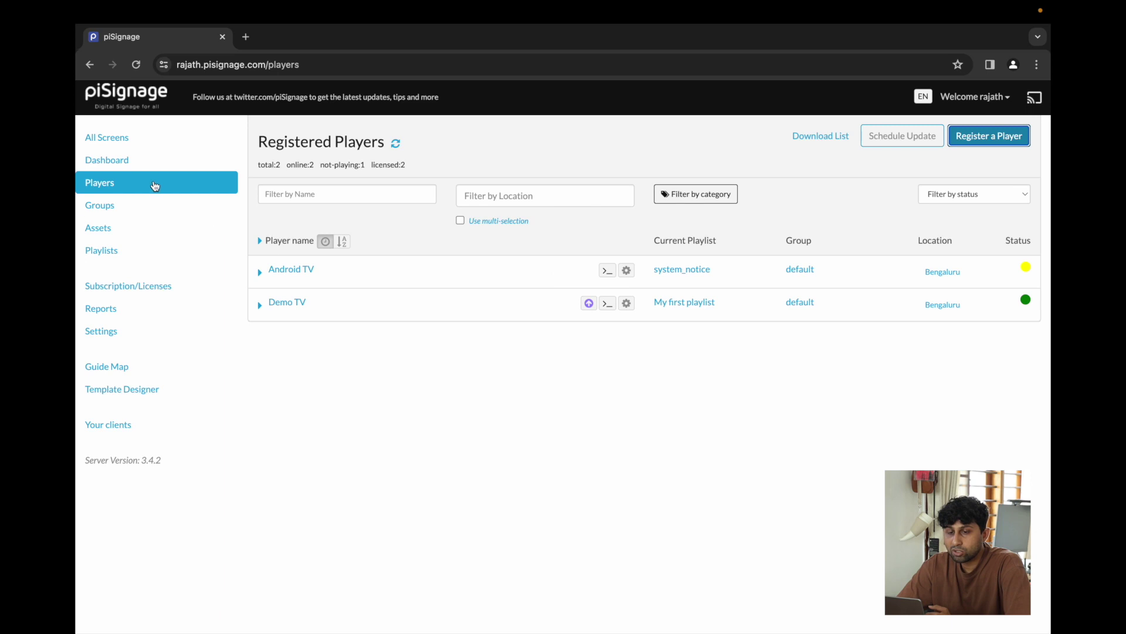
Open the default group under Groups and show its players
click(149, 205)
click(272, 263)
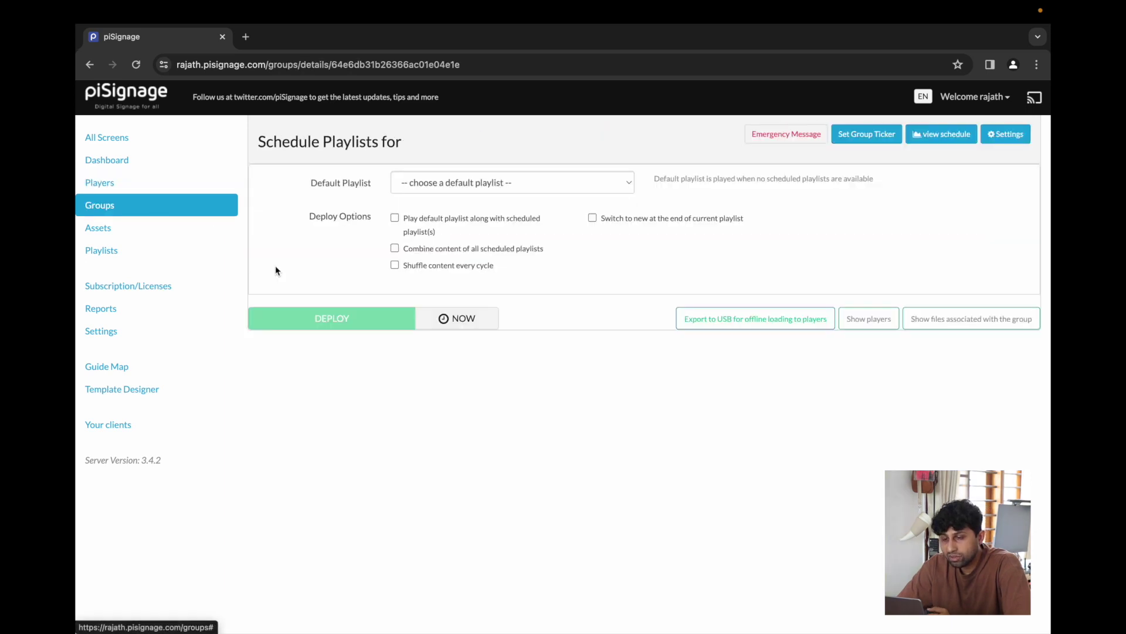
click(865, 339)
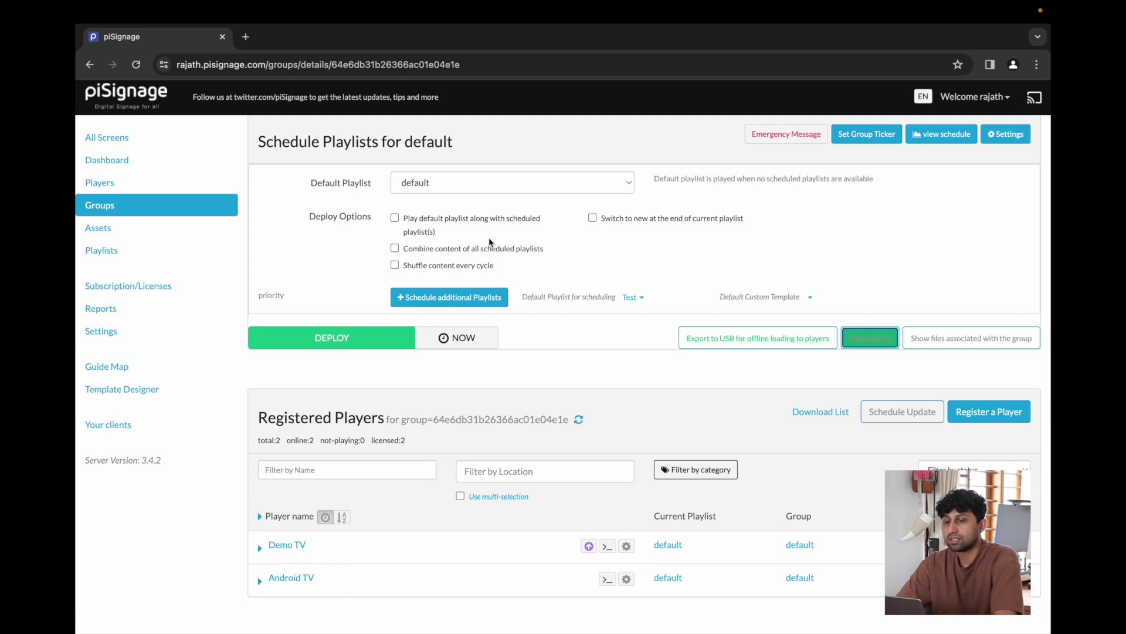
Set 'My first playlist' as the default group's playlist and deploy it
click(505, 182)
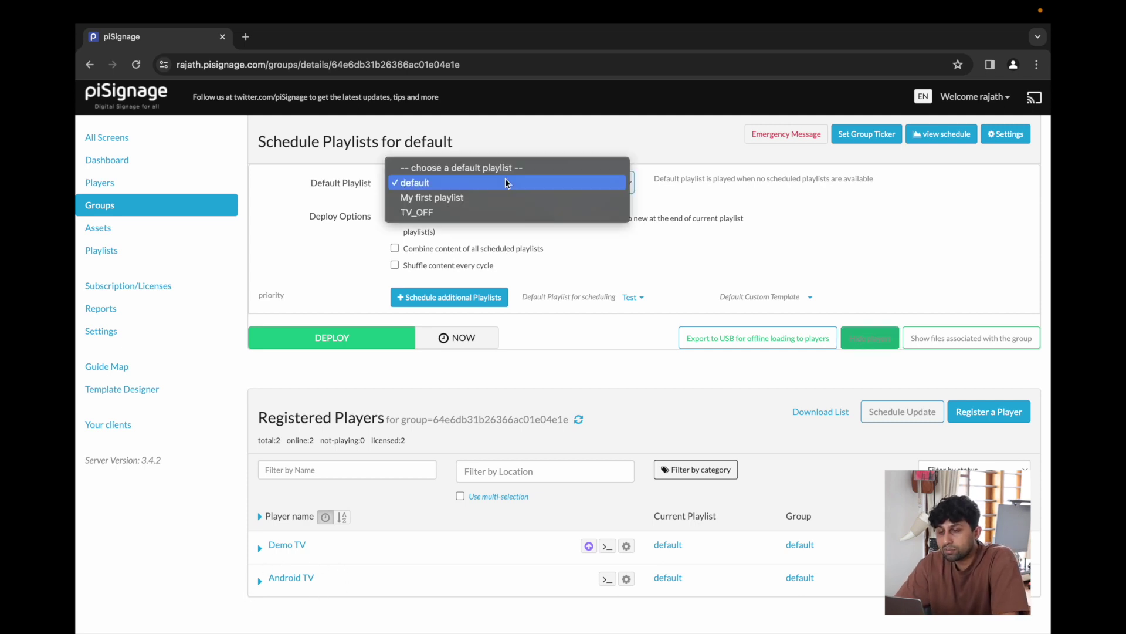
click(507, 197)
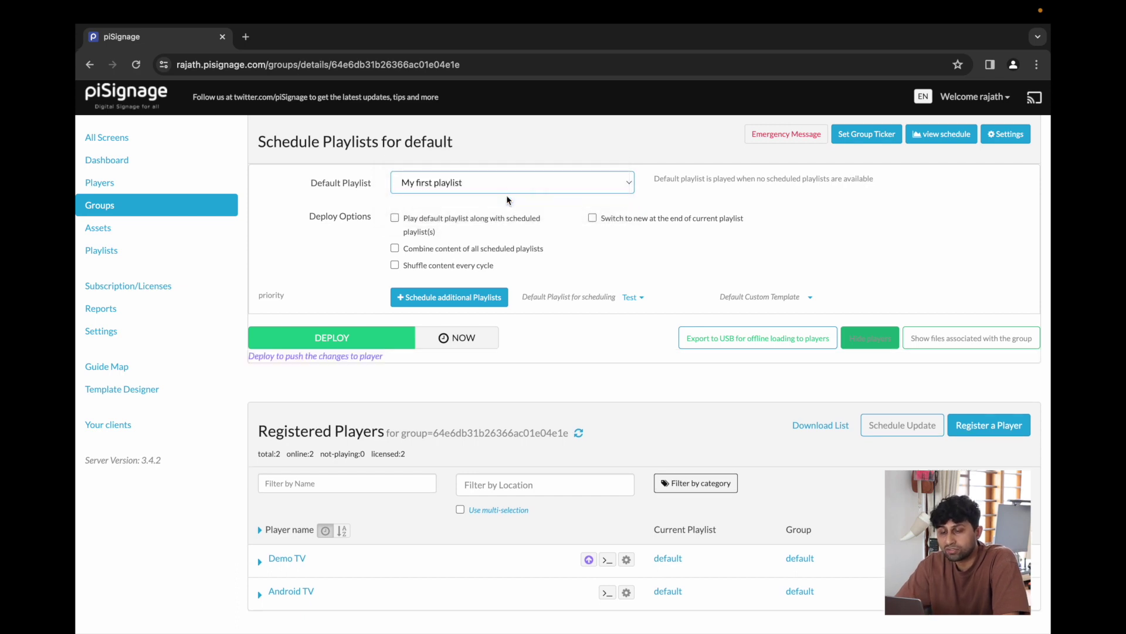
click(331, 336)
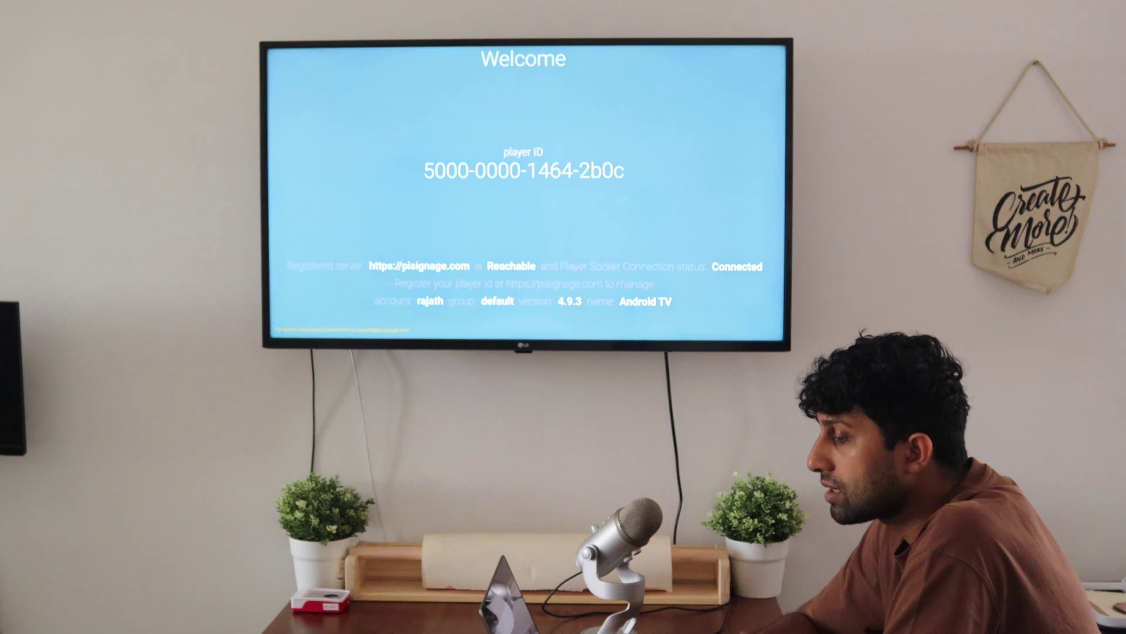